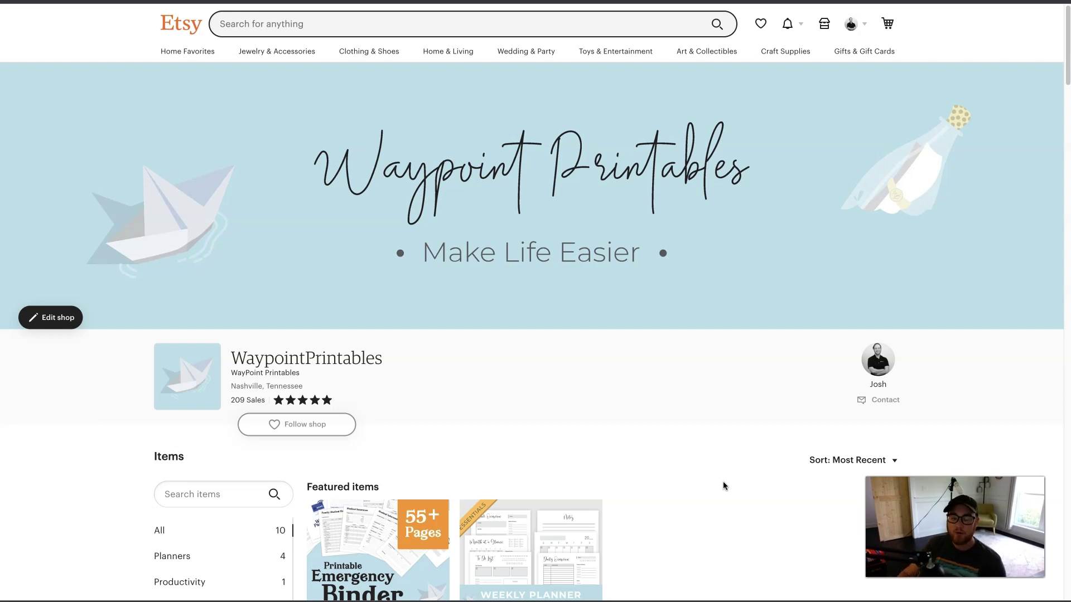
- Go through Shop Manager's Listings page (10 active items) to a blank Add a new listing form
{"action": "left_click", "coordinate": [759, 475]}
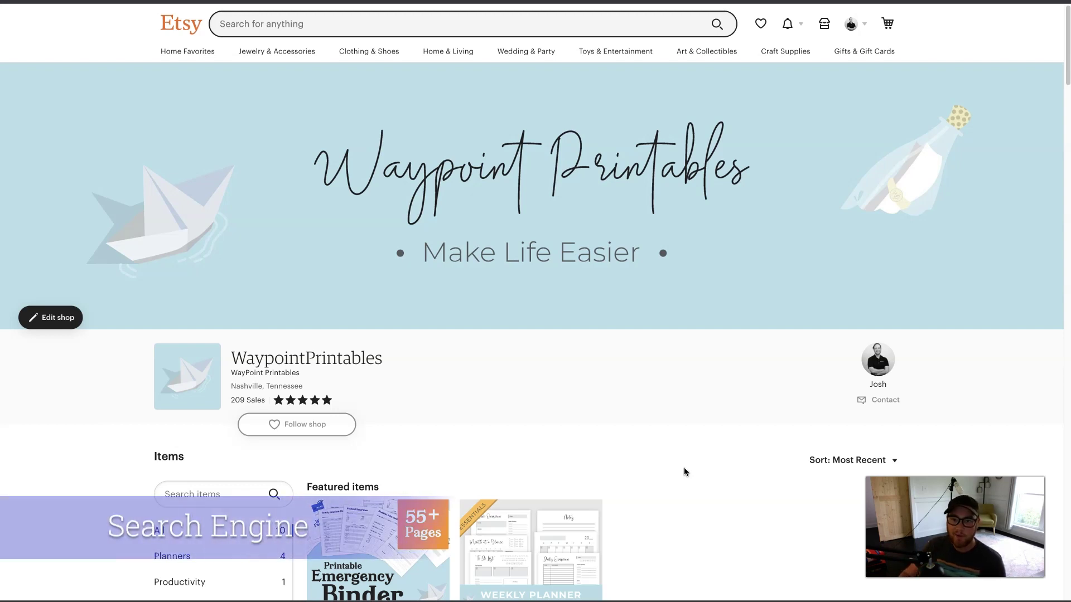
{"action": "left_click", "coordinate": [681, 478]}
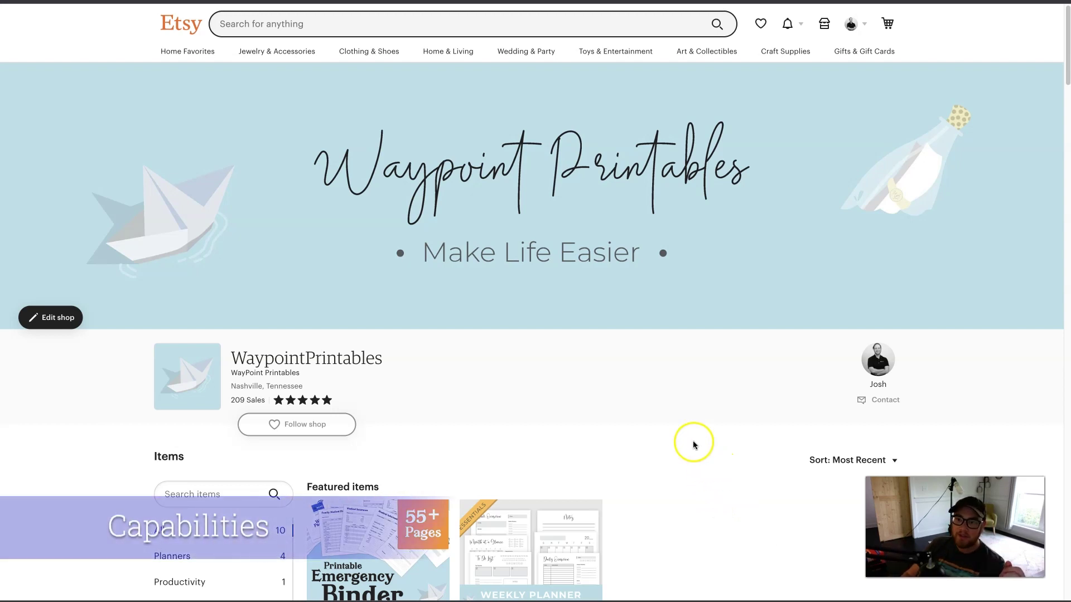
{"action": "scroll", "coordinate": [602, 402], "scroll_direction": "down", "scroll_amount": 1}
{"action": "scroll", "coordinate": [603, 402], "scroll_direction": "up", "scroll_amount": 1}
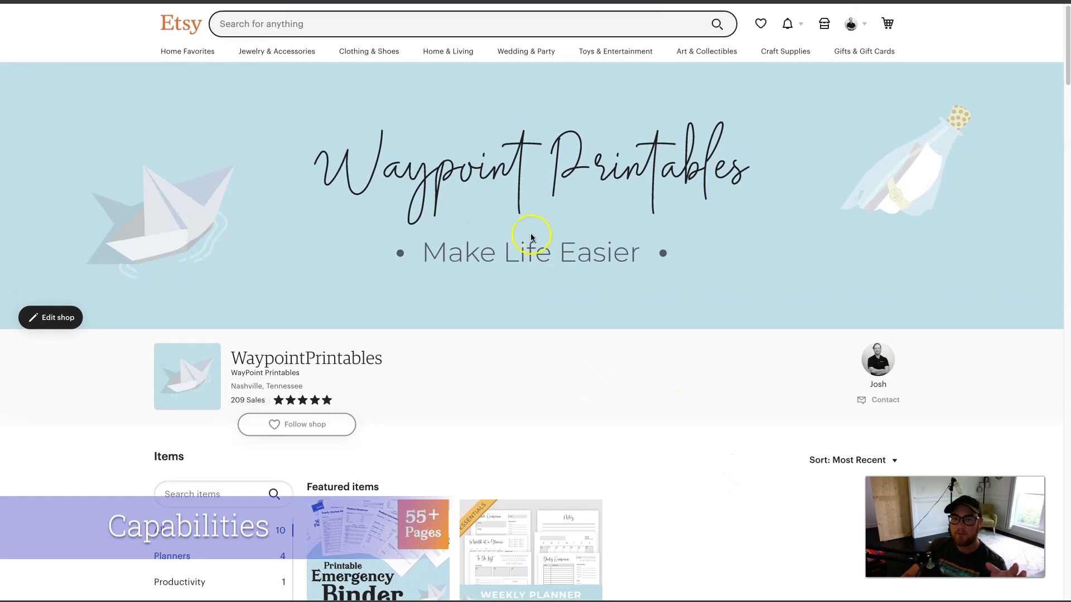
{"action": "scroll", "coordinate": [438, 353], "scroll_direction": "down", "scroll_amount": 1}
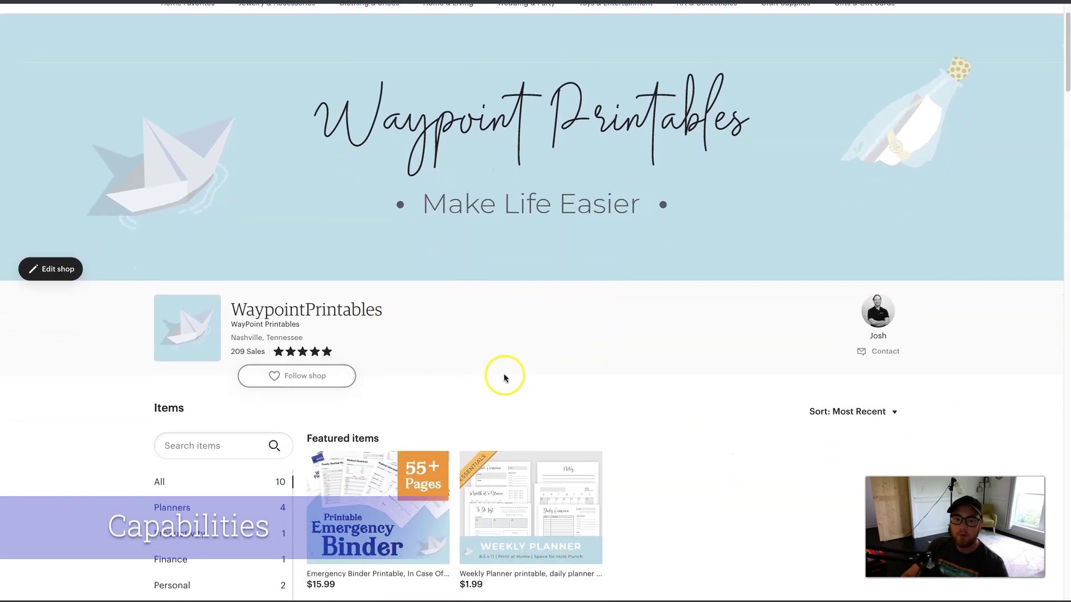
{"action": "scroll", "coordinate": [505, 378], "scroll_direction": "down", "scroll_amount": 8}
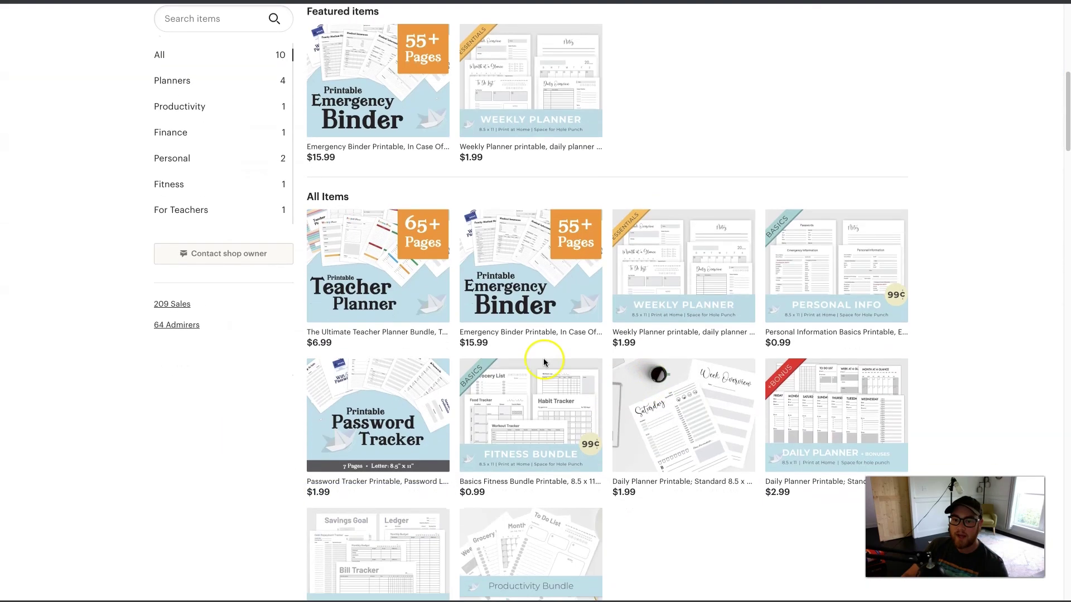
{"action": "scroll", "coordinate": [647, 312], "scroll_direction": "up", "scroll_amount": 2}
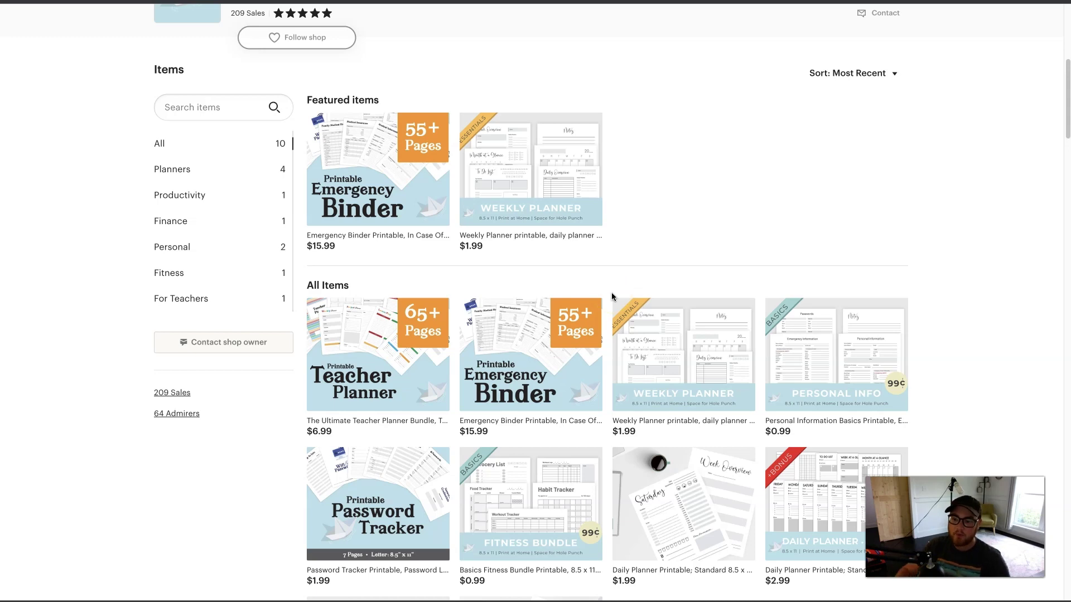
{"action": "scroll", "coordinate": [939, 179], "scroll_direction": "up", "scroll_amount": 1}
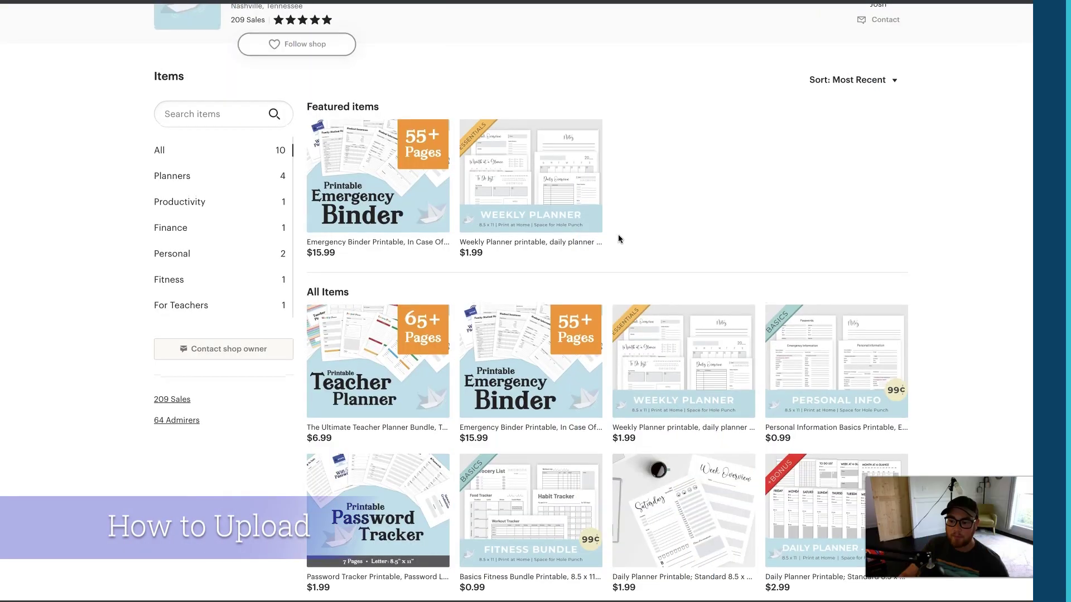
{"action": "scroll", "coordinate": [618, 239], "scroll_direction": "up", "scroll_amount": 5}
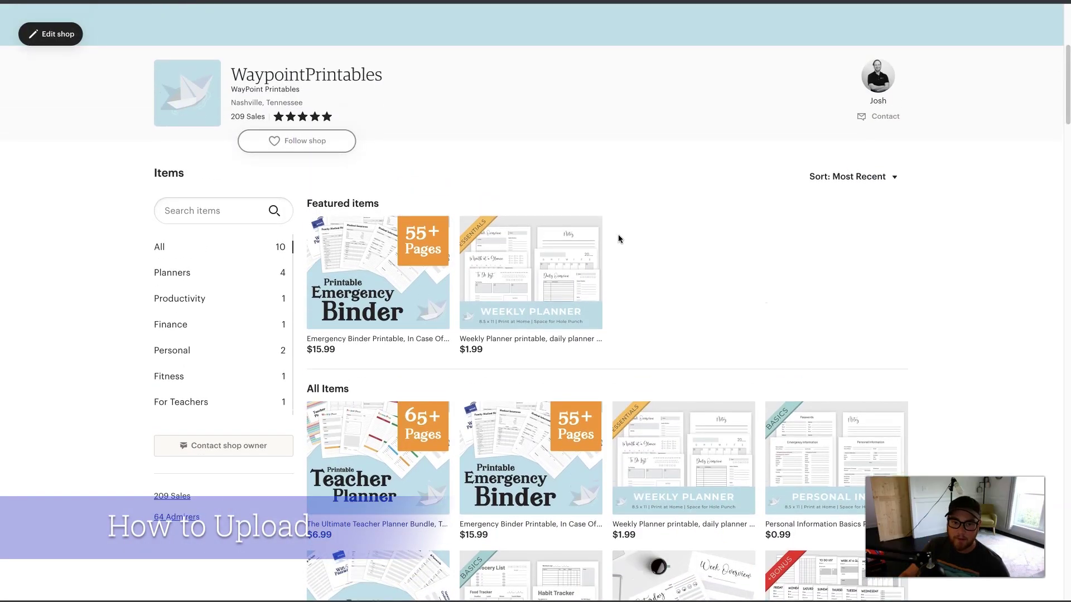
{"action": "scroll", "coordinate": [618, 239], "scroll_direction": "up", "scroll_amount": 3}
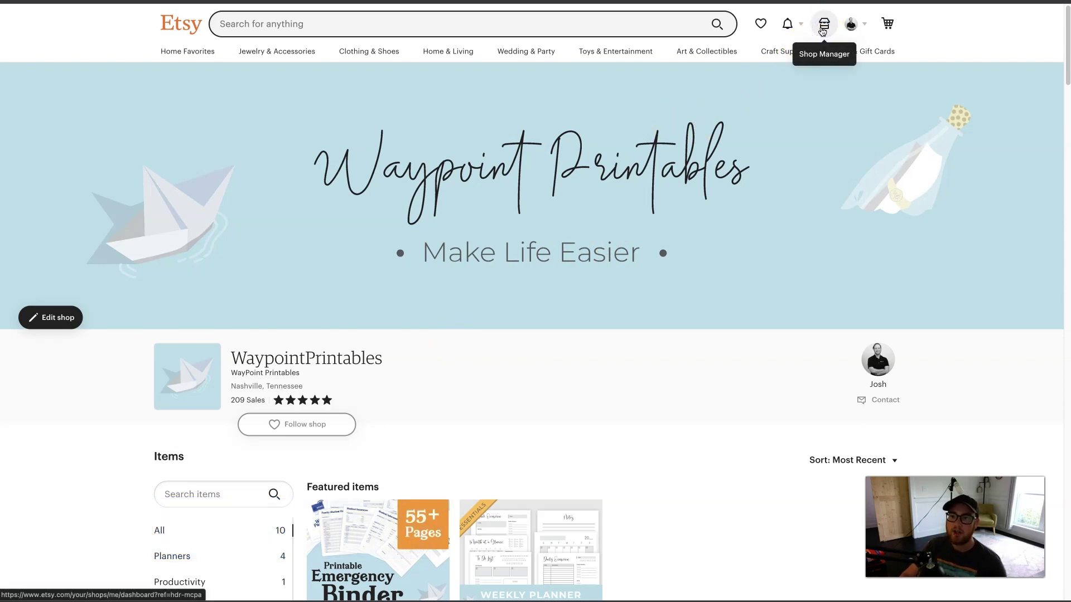
{"action": "left_click", "coordinate": [822, 29]}
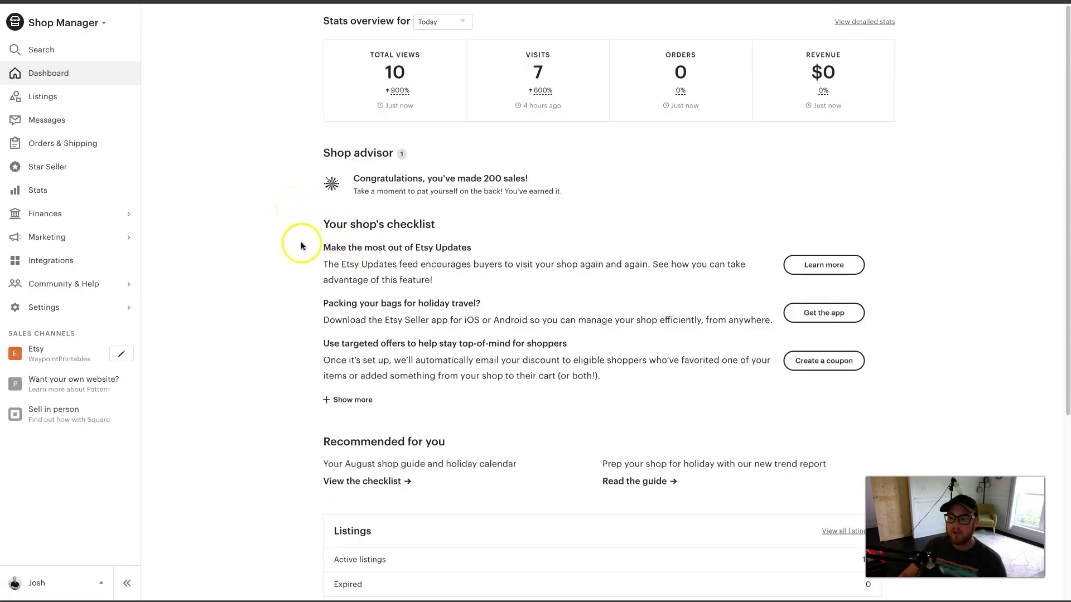
{"action": "left_click", "coordinate": [60, 98]}
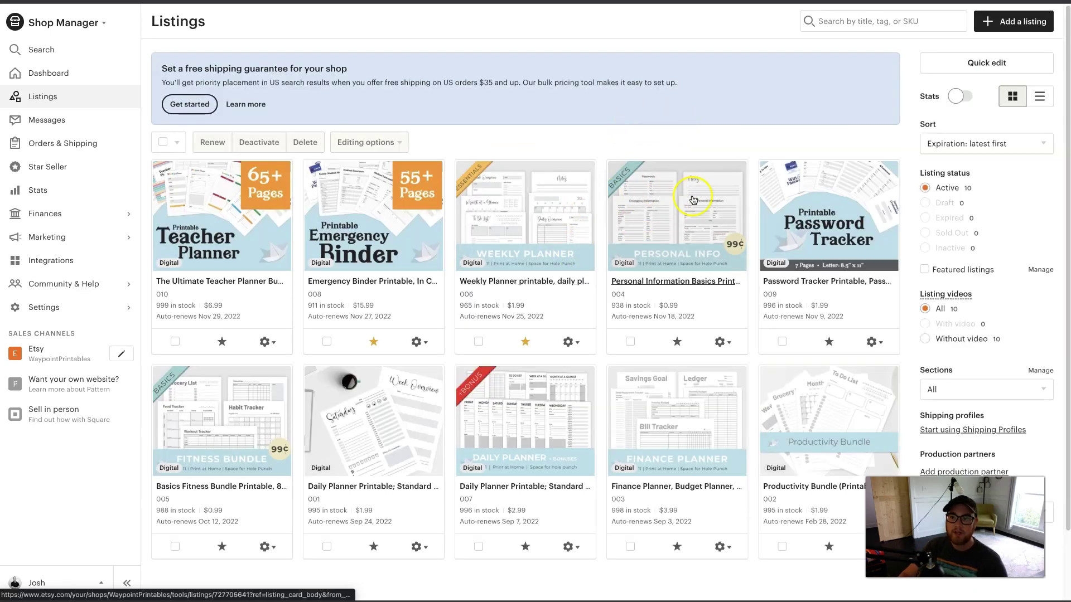
{"action": "left_click", "coordinate": [1018, 22]}
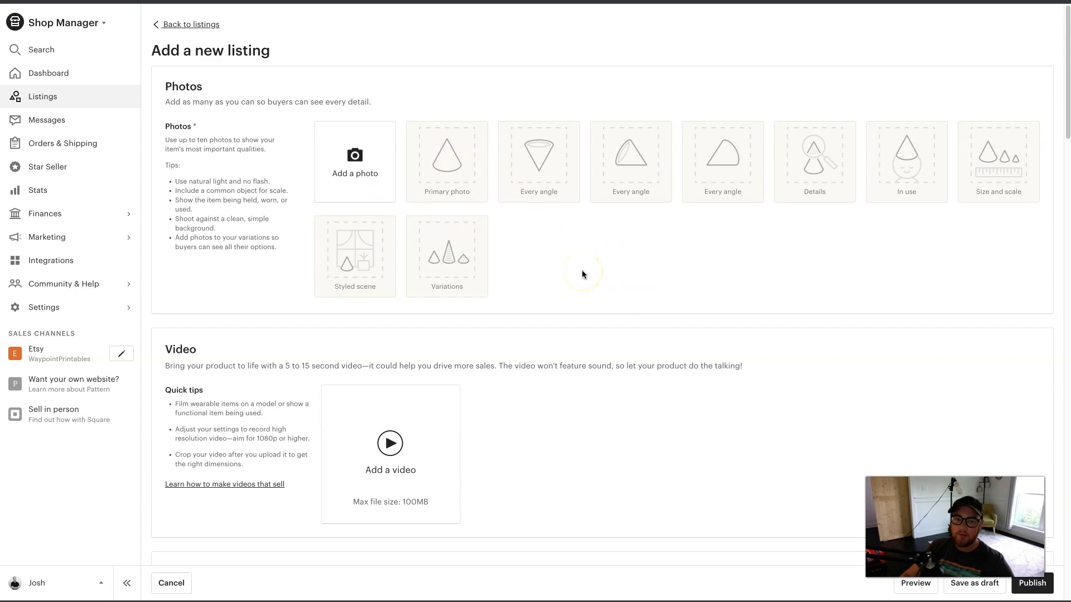
- Set the listing's Type to Digital under Listing details
{"action": "scroll", "coordinate": [581, 274], "scroll_direction": "down", "scroll_amount": 3}
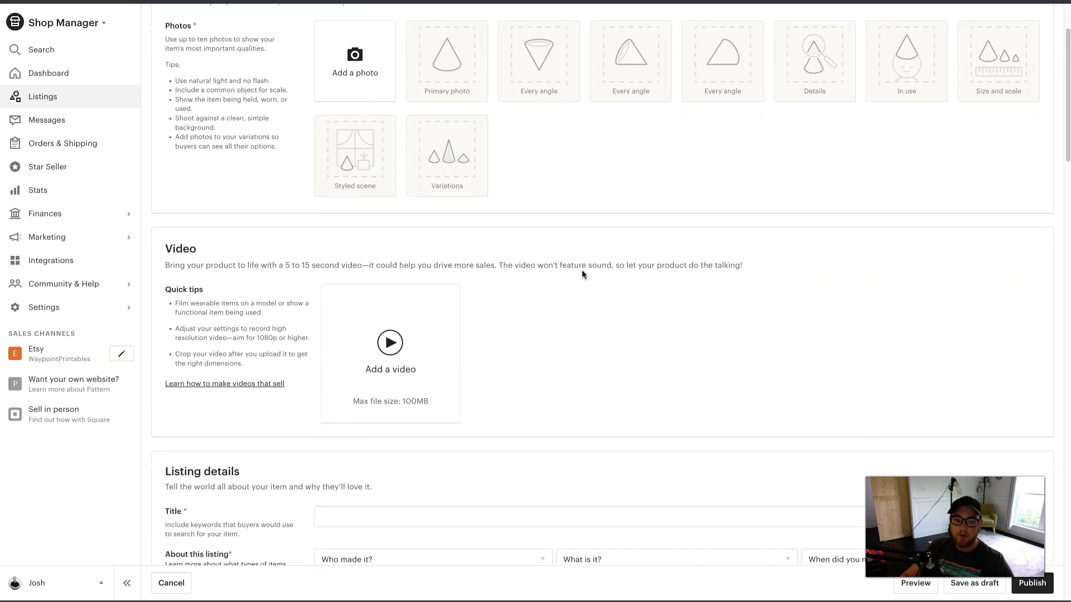
{"action": "scroll", "coordinate": [581, 274], "scroll_direction": "down", "scroll_amount": 5}
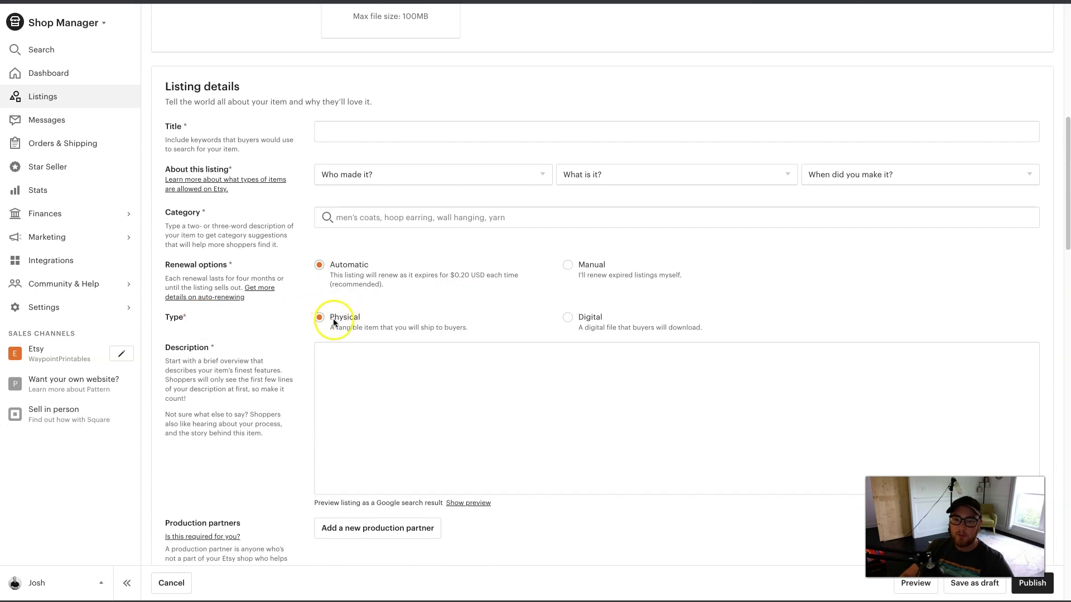
{"action": "left_click", "coordinate": [568, 317]}
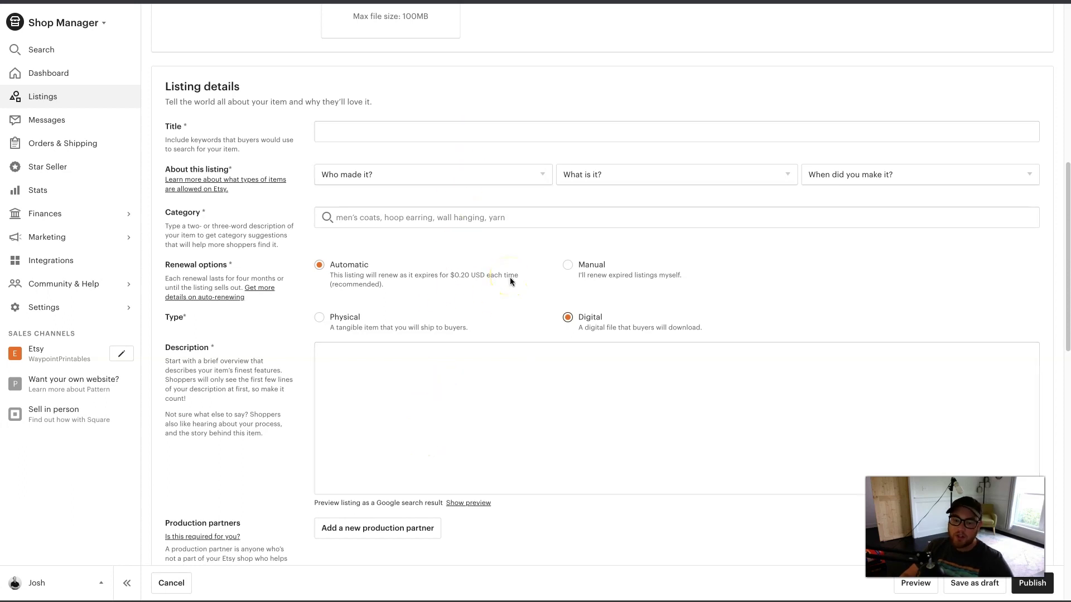
{"action": "scroll", "coordinate": [561, 327], "scroll_direction": "down", "scroll_amount": 5}
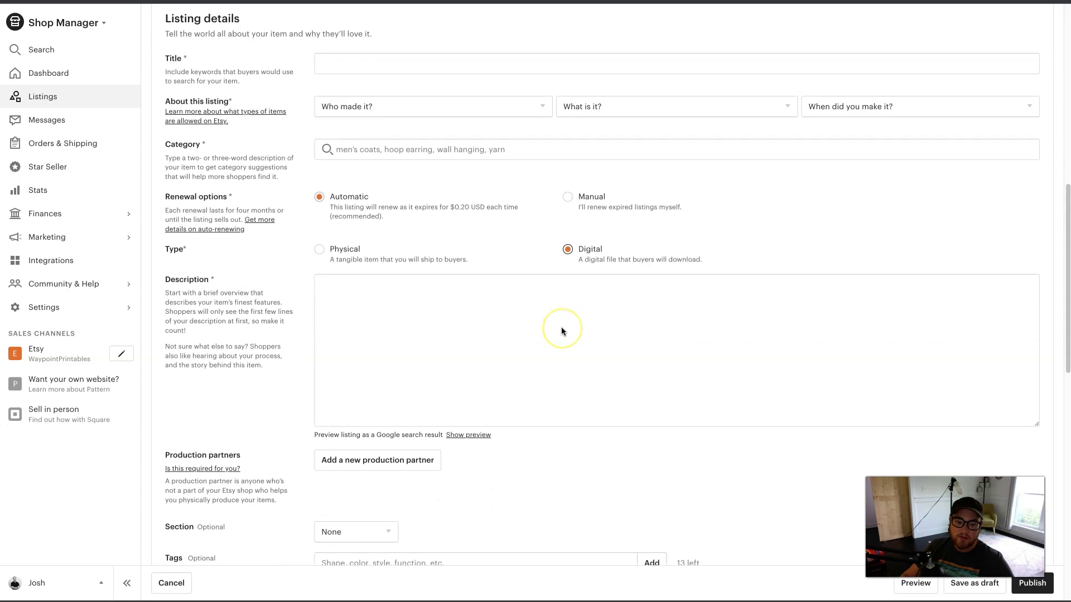
{"action": "scroll", "coordinate": [561, 331], "scroll_direction": "down", "scroll_amount": 6}
- Set Who made it to 'I did', What is it to 'A finished product', and When to 2020 - 2022
{"action": "scroll", "coordinate": [383, 132], "scroll_direction": "up", "scroll_amount": 10}
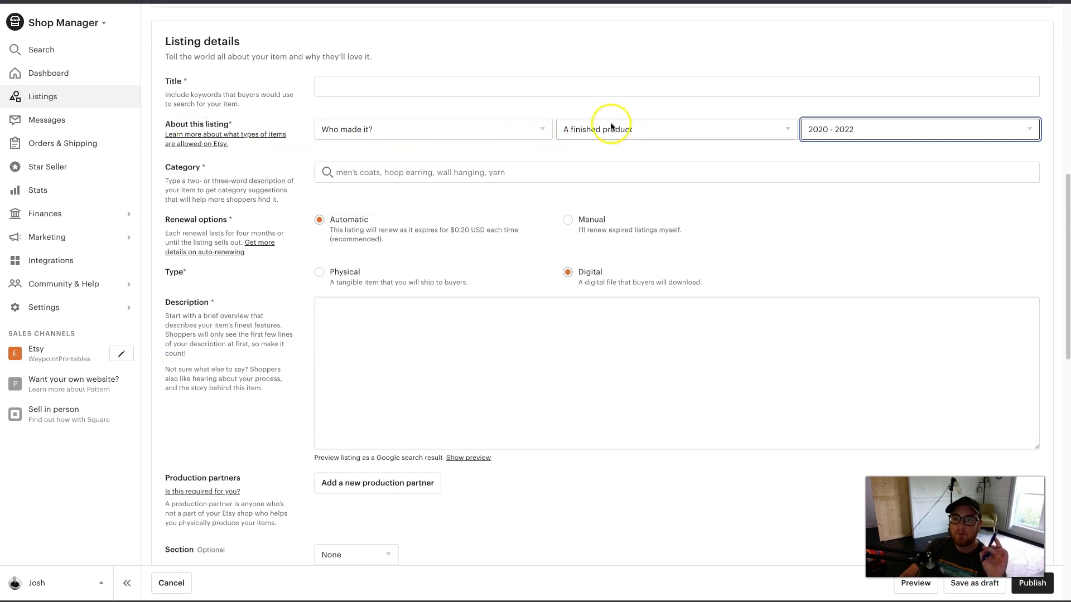
{"action": "left_click", "coordinate": [524, 132]}
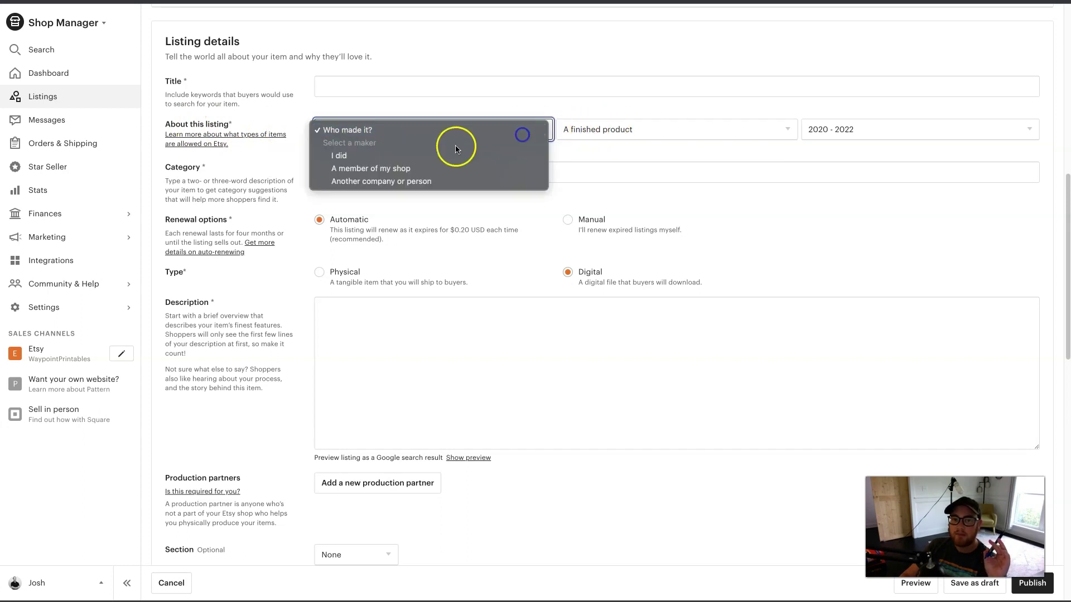
{"action": "left_click", "coordinate": [437, 152]}
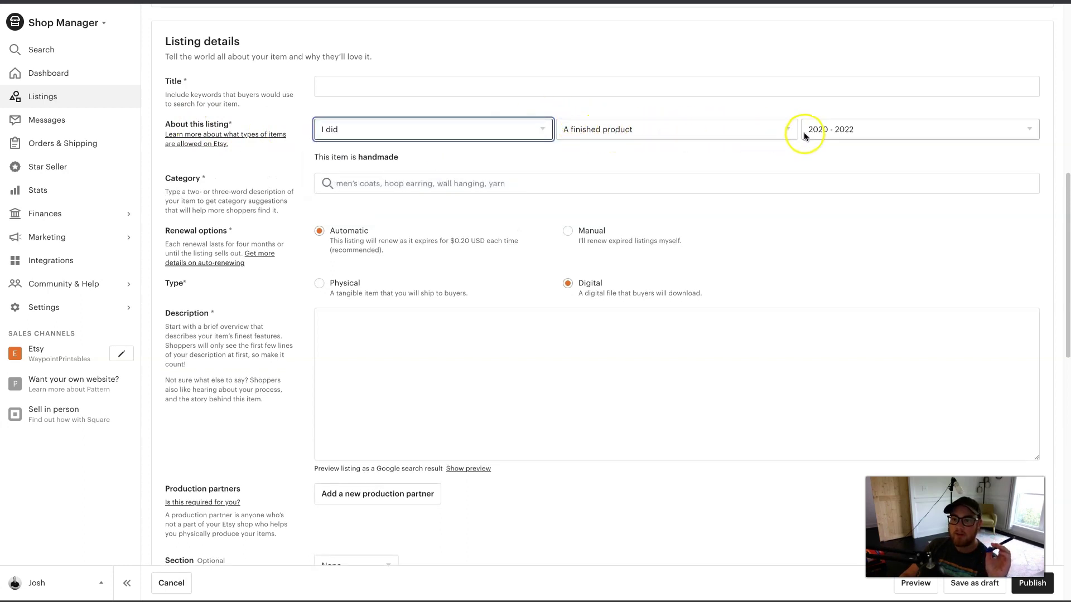
{"action": "left_click", "coordinate": [799, 131]}
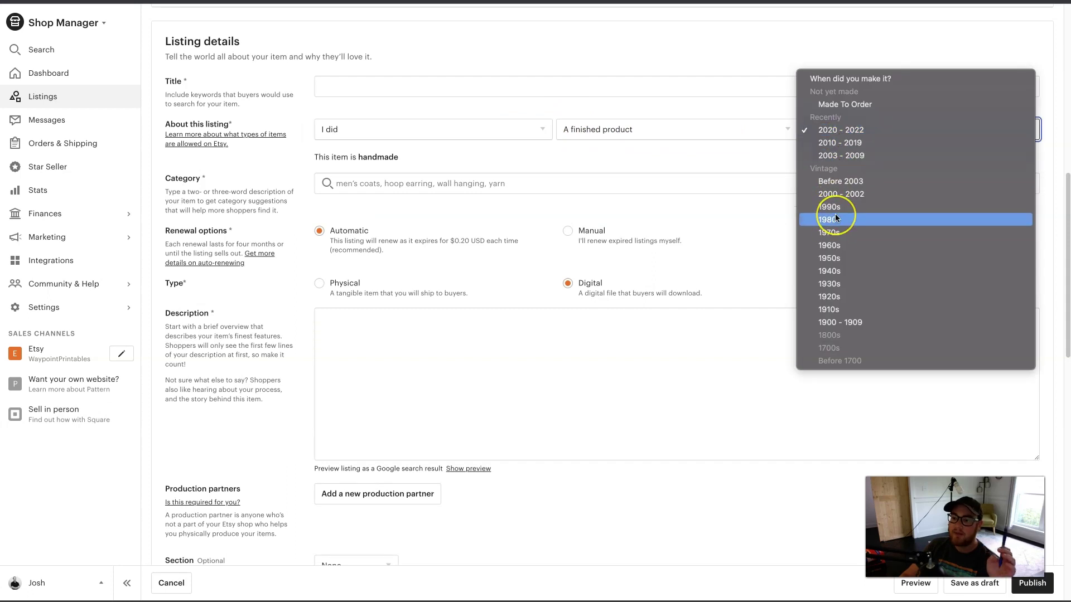
{"action": "left_click", "coordinate": [826, 105]}
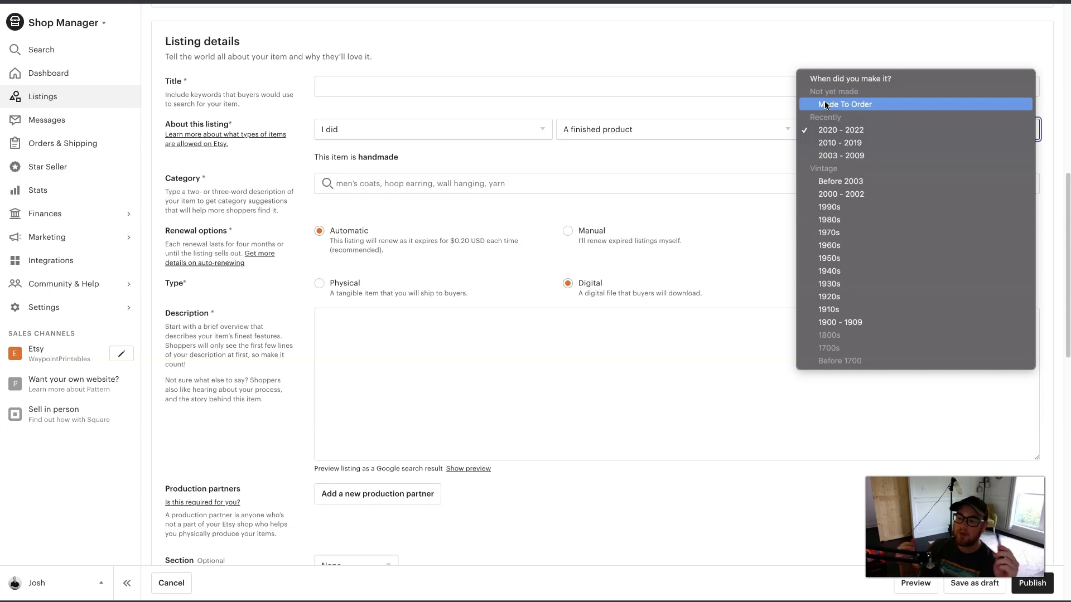
{"action": "left_click_drag", "start_coordinate": [826, 106], "coordinate": [830, 129]}
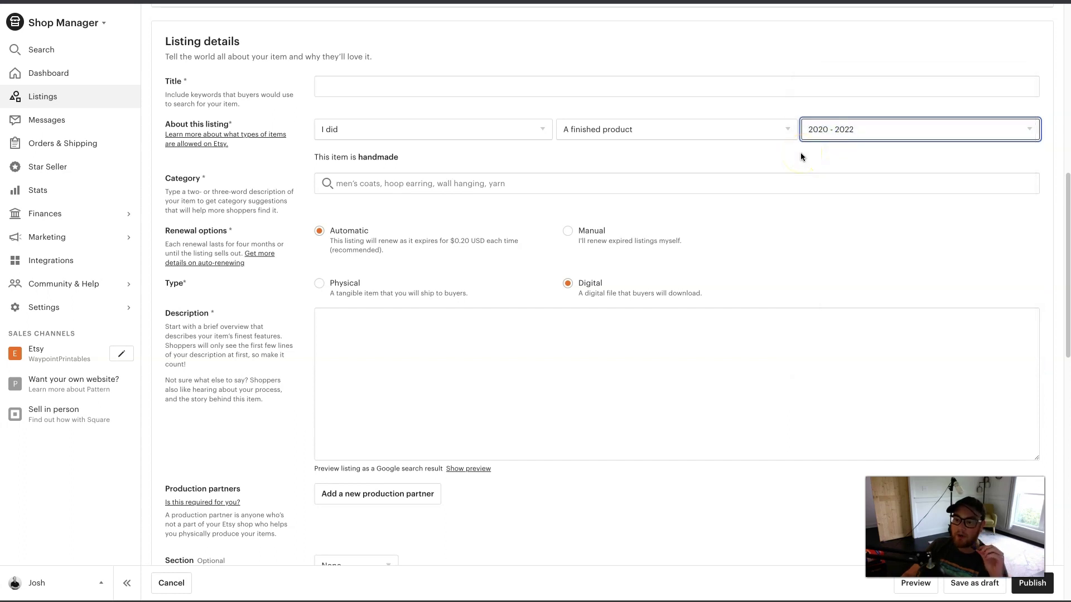
{"action": "left_click", "coordinate": [759, 175]}
- Look over the Digital files section, then exit the listing form to Etsy's buyer homepage
{"action": "scroll", "coordinate": [694, 282], "scroll_direction": "down", "scroll_amount": 15}
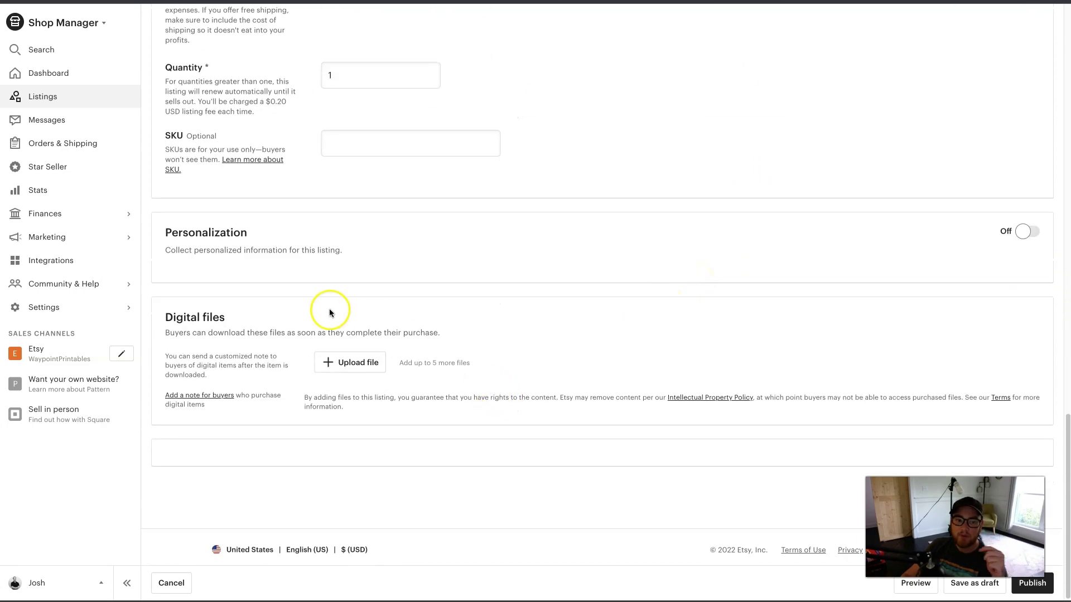
{"action": "left_click_drag", "start_coordinate": [173, 319], "coordinate": [249, 325]}
{"action": "left_click", "coordinate": [249, 325]}
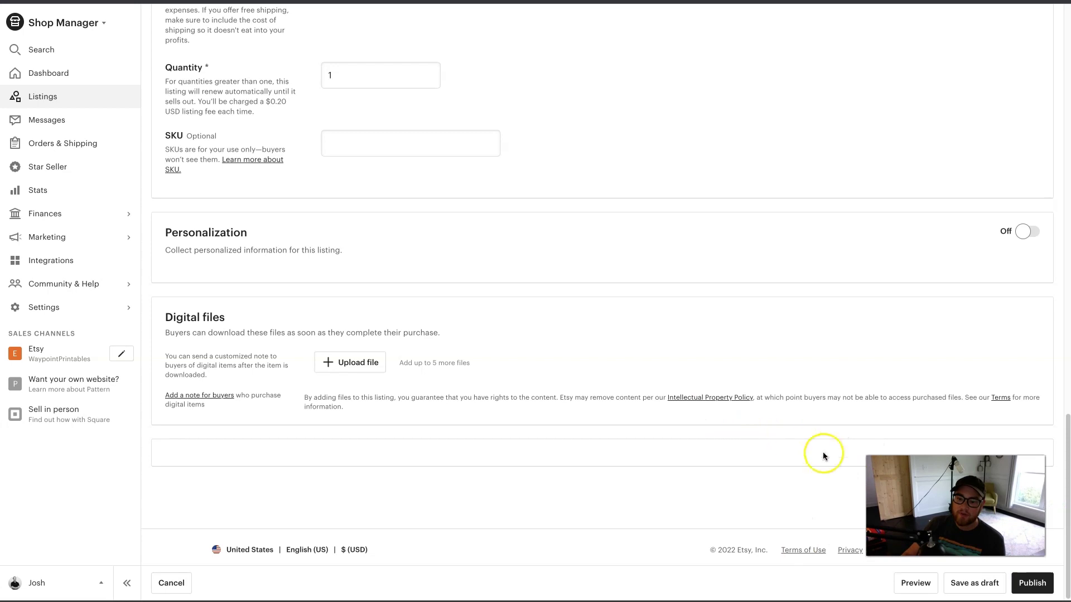
{"action": "left_click", "coordinate": [577, 410]}
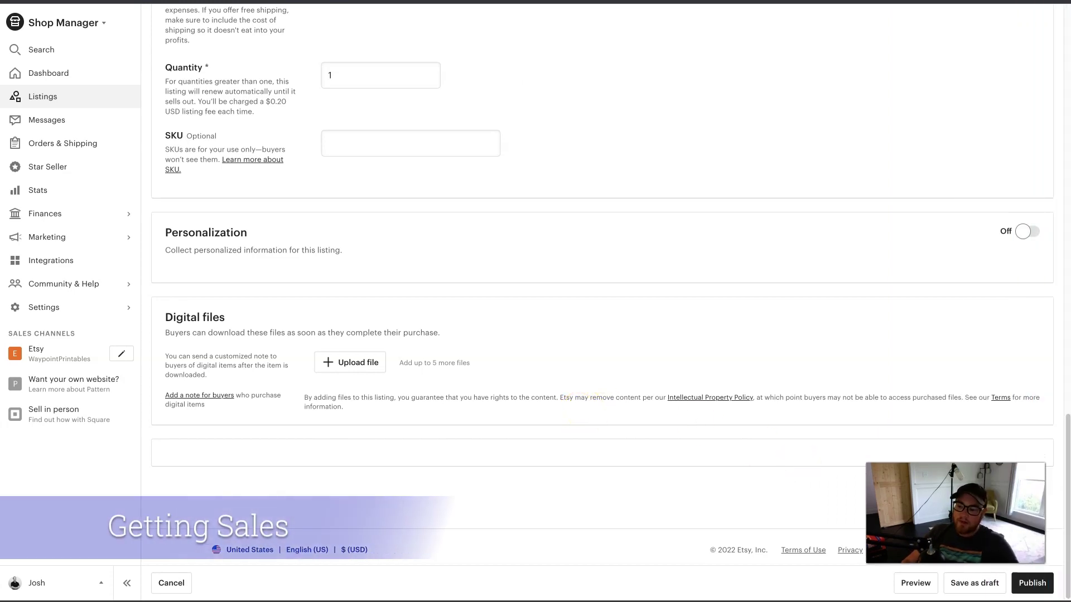
{"action": "left_click", "coordinate": [820, 494]}
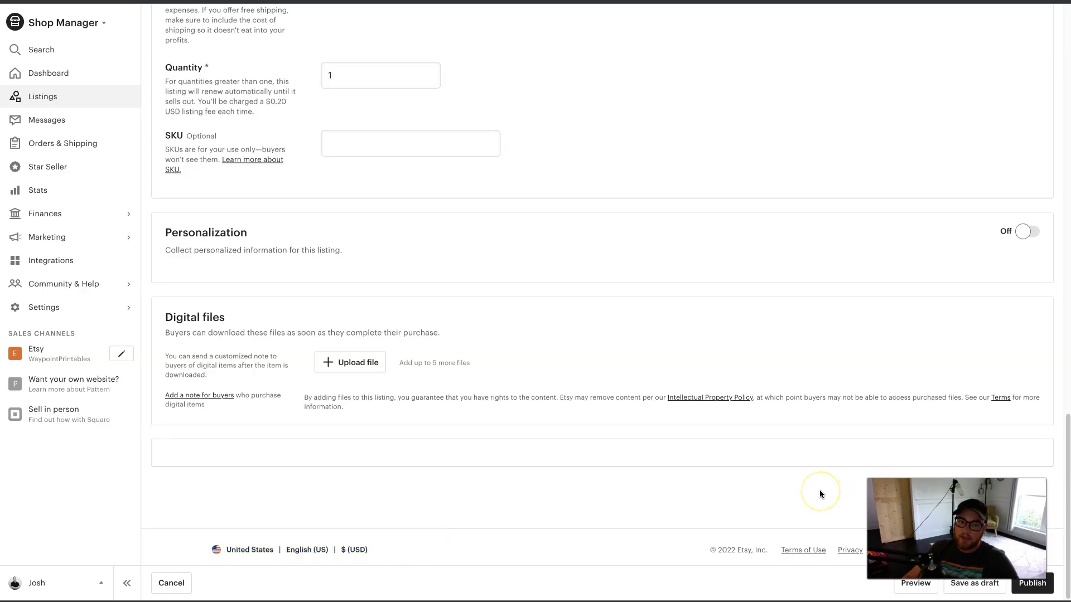
{"action": "scroll", "coordinate": [456, 66], "scroll_direction": "up", "scroll_amount": 20}
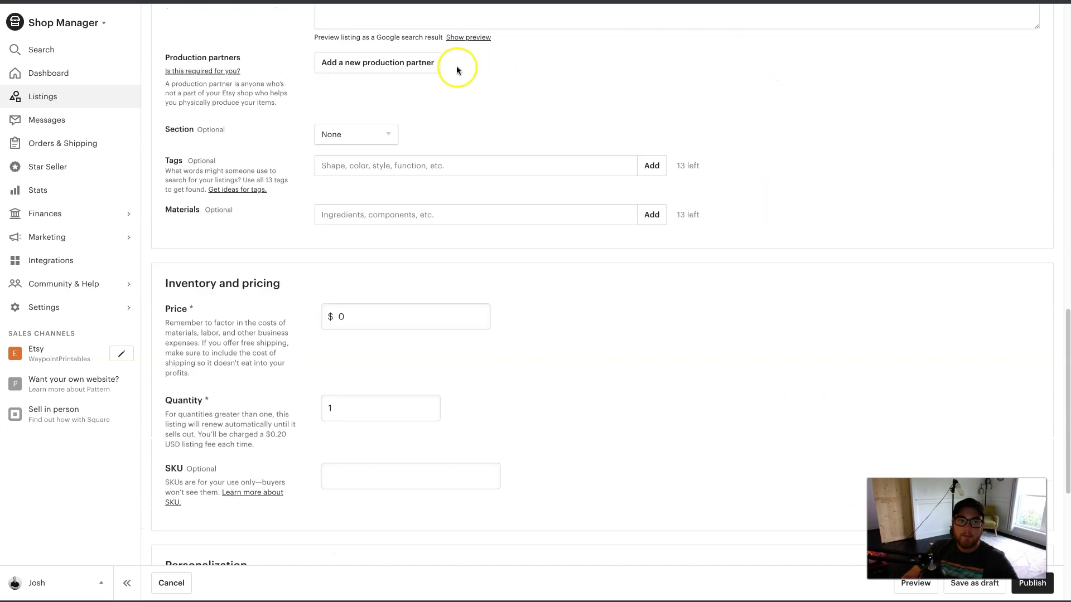
{"action": "left_click", "coordinate": [105, 172]}
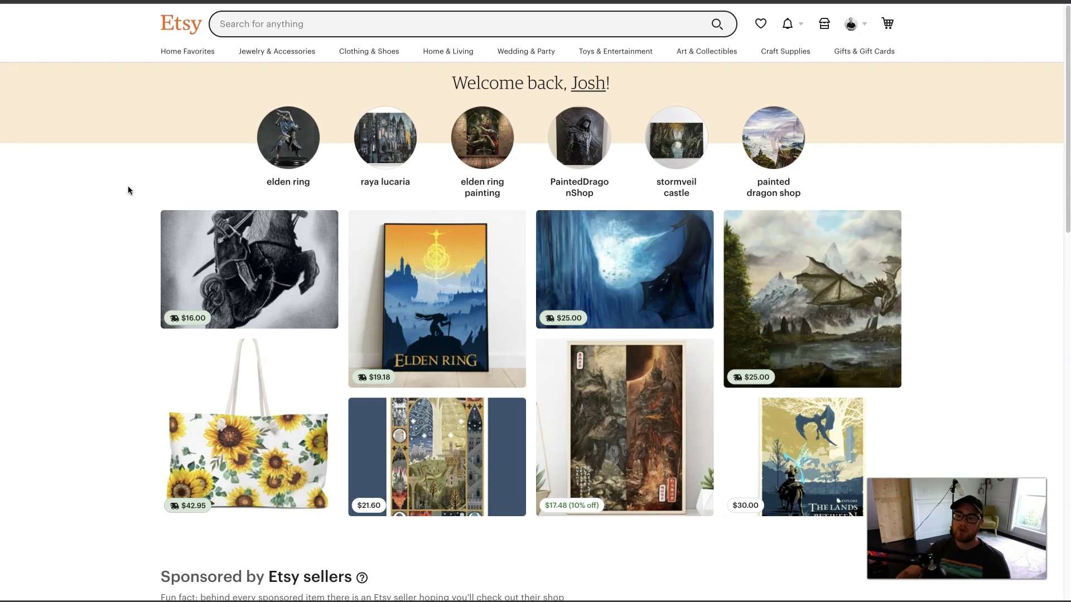
- Open the WaypointPrintables shop from the account menu and select its featured Emergency Binder Printable
{"action": "scroll", "coordinate": [109, 221], "scroll_direction": "down", "scroll_amount": 1}
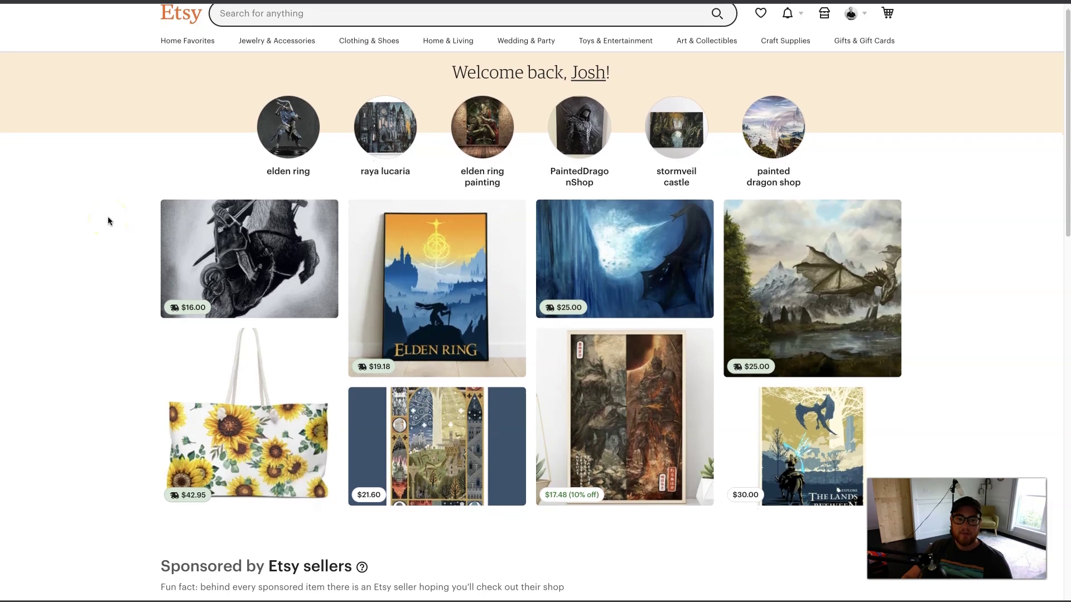
{"action": "scroll", "coordinate": [108, 221], "scroll_direction": "down", "scroll_amount": 1}
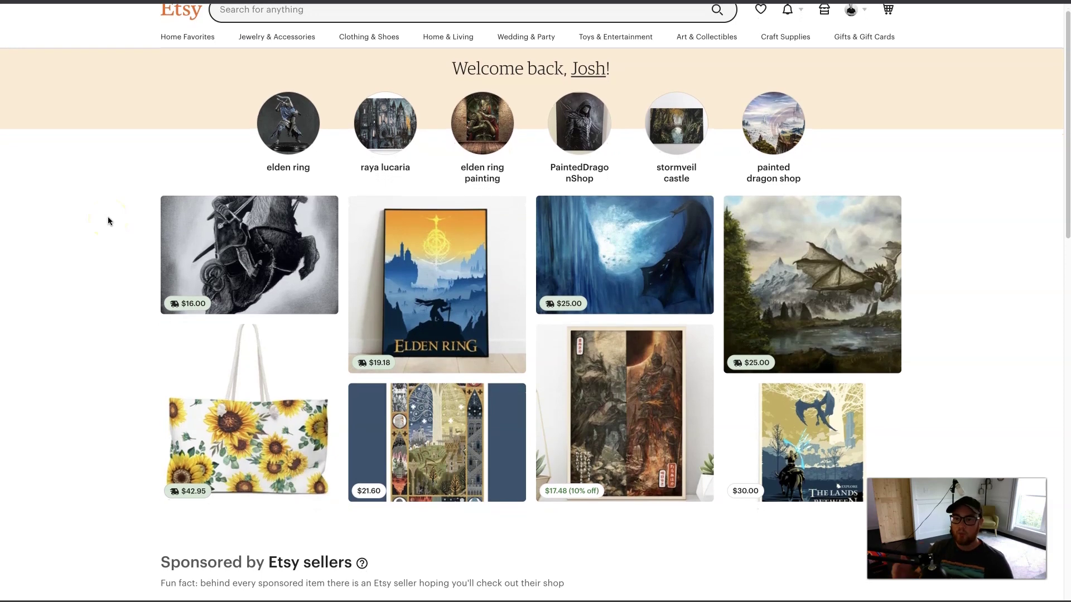
{"action": "scroll", "coordinate": [108, 221], "scroll_direction": "up", "scroll_amount": 2}
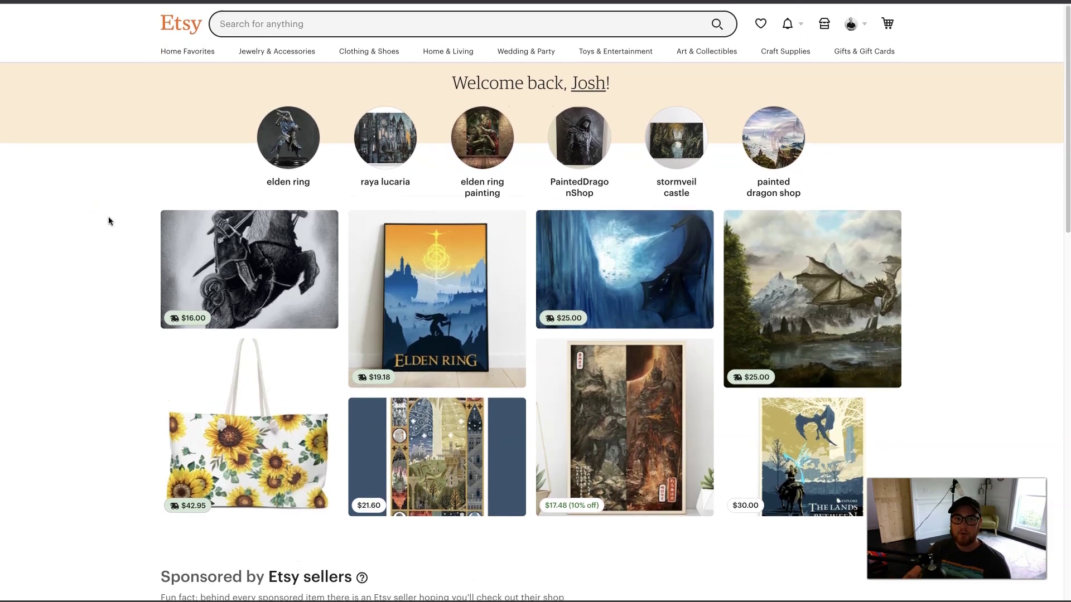
{"action": "left_click", "coordinate": [869, 27]}
{"action": "left_click", "coordinate": [795, 82]}
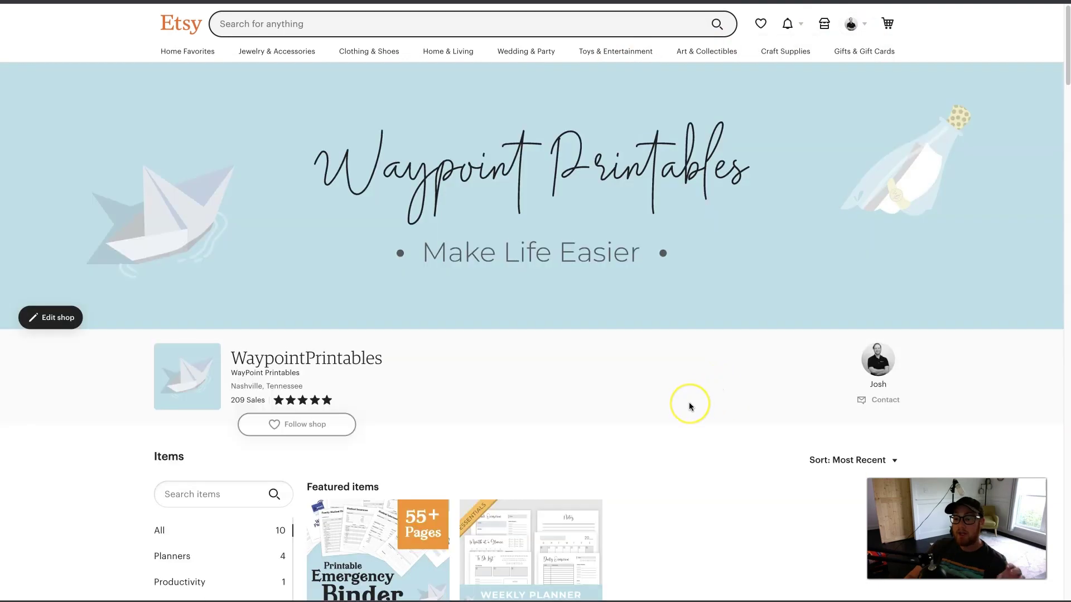
{"action": "scroll", "coordinate": [689, 403], "scroll_direction": "down", "scroll_amount": 1}
{"action": "scroll", "coordinate": [689, 405], "scroll_direction": "down", "scroll_amount": 2}
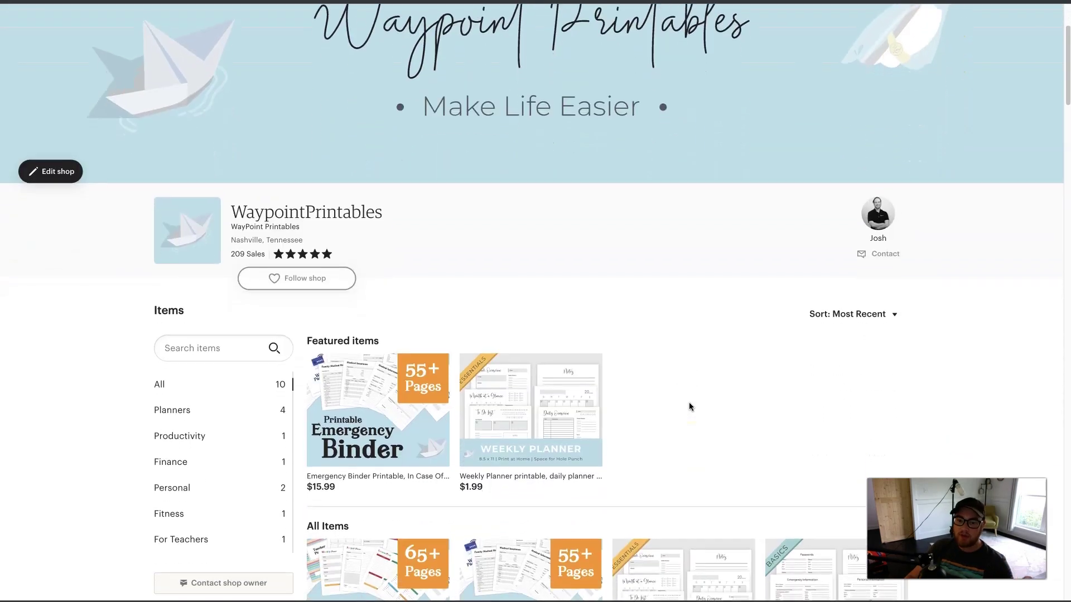
{"action": "scroll", "coordinate": [665, 427], "scroll_direction": "down", "scroll_amount": 3}
{"action": "scroll", "coordinate": [665, 426], "scroll_direction": "down", "scroll_amount": 1}
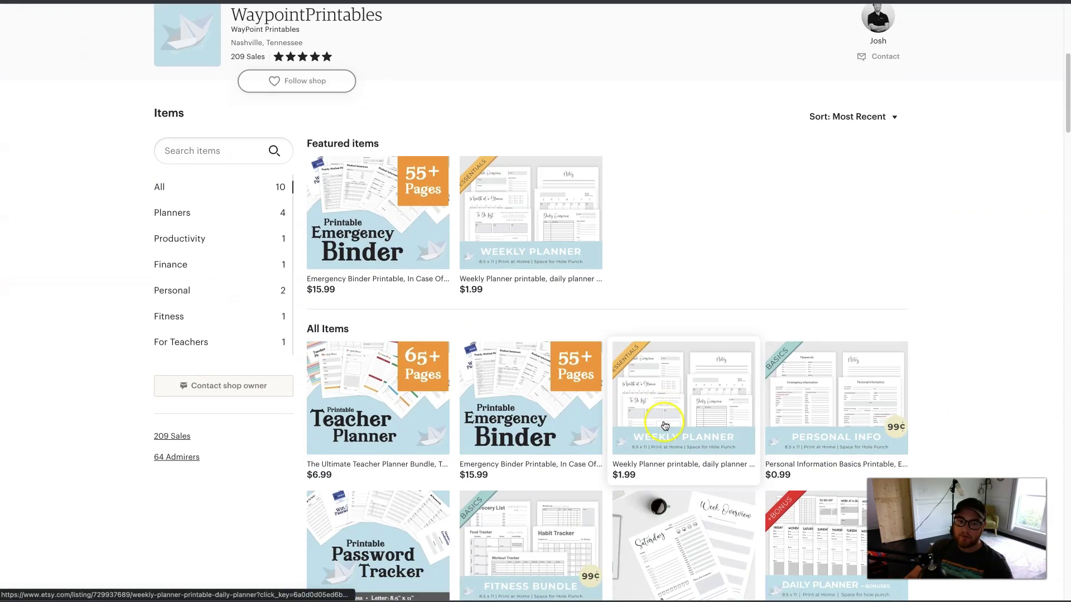
{"action": "left_click", "coordinate": [396, 239]}
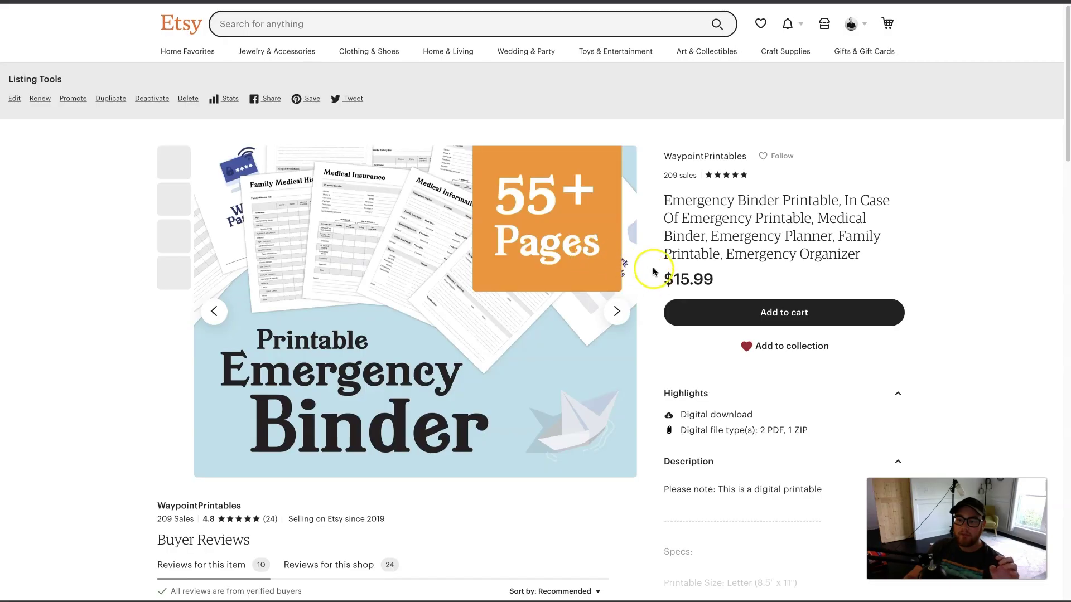
- Highlight keyword phrases like 'Emergency Planner' in the Emergency Binder title, then switch to Alura
{"action": "left_click_drag", "start_coordinate": [665, 200], "coordinate": [743, 201]}
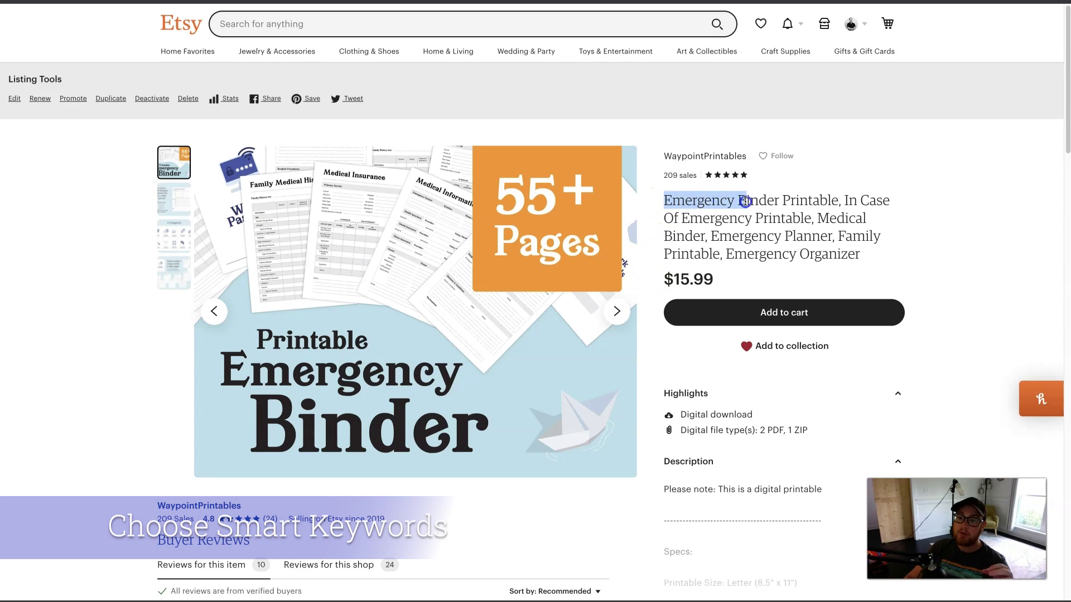
{"action": "left_click", "coordinate": [671, 204]}
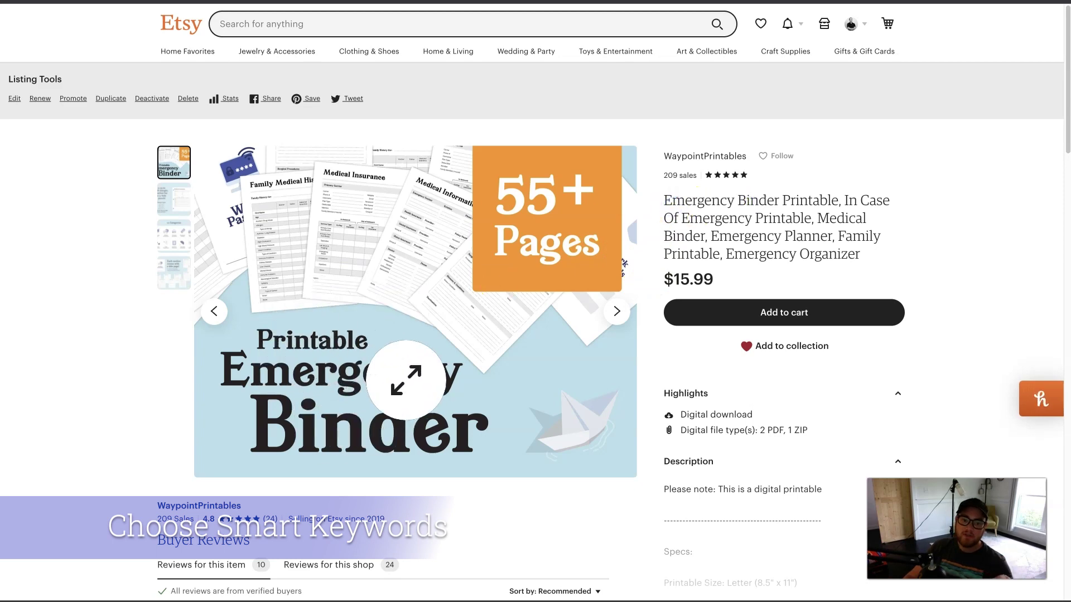
{"action": "left_click", "coordinate": [667, 200]}
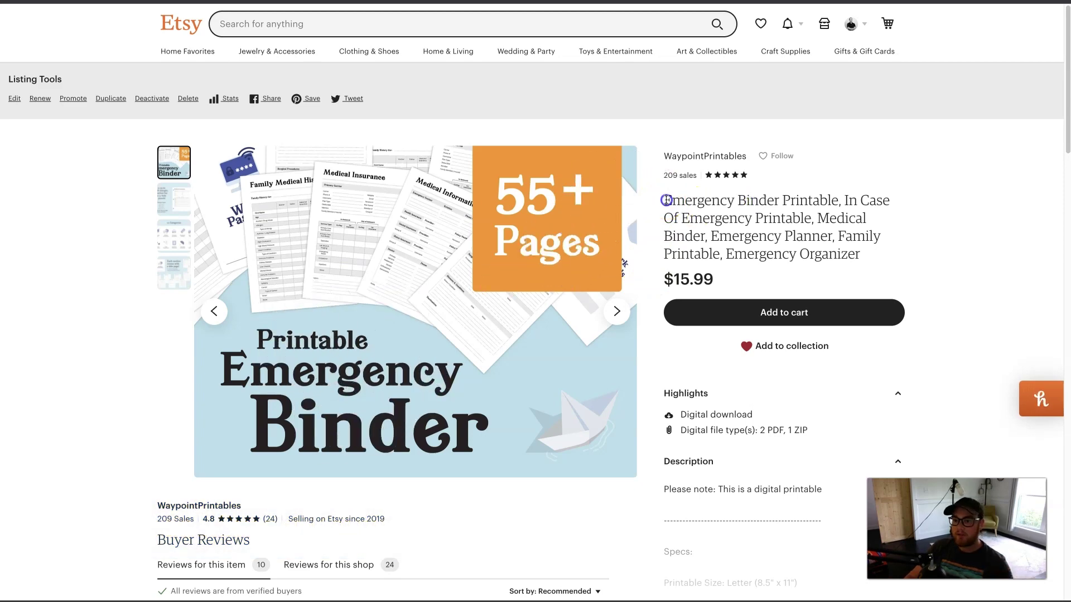
{"action": "left_click_drag", "start_coordinate": [671, 200], "coordinate": [826, 237]}
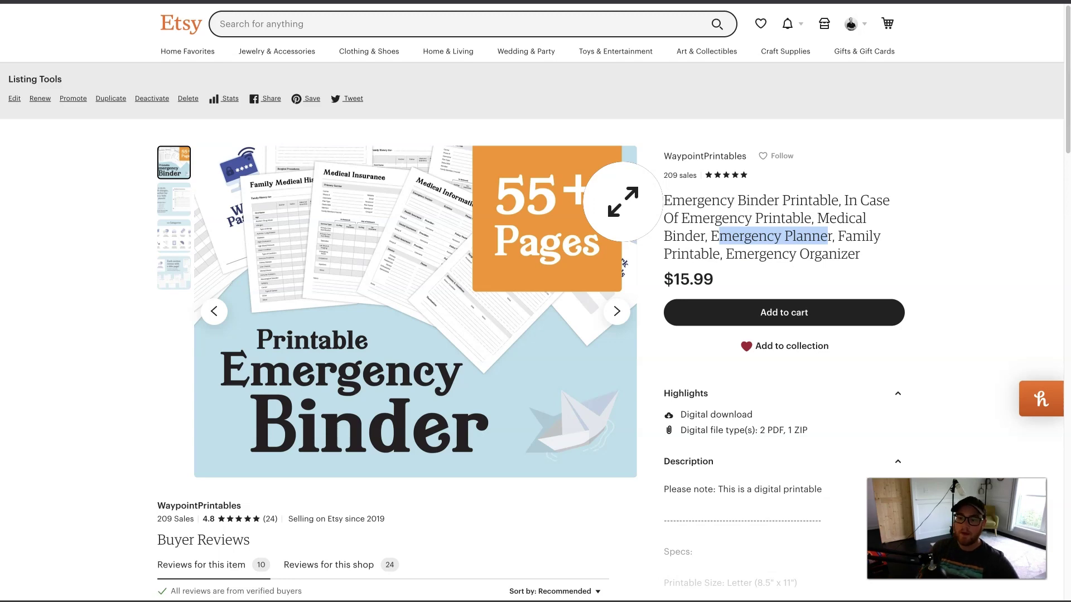
{"action": "left_click_drag", "start_coordinate": [710, 237], "coordinate": [835, 237]}
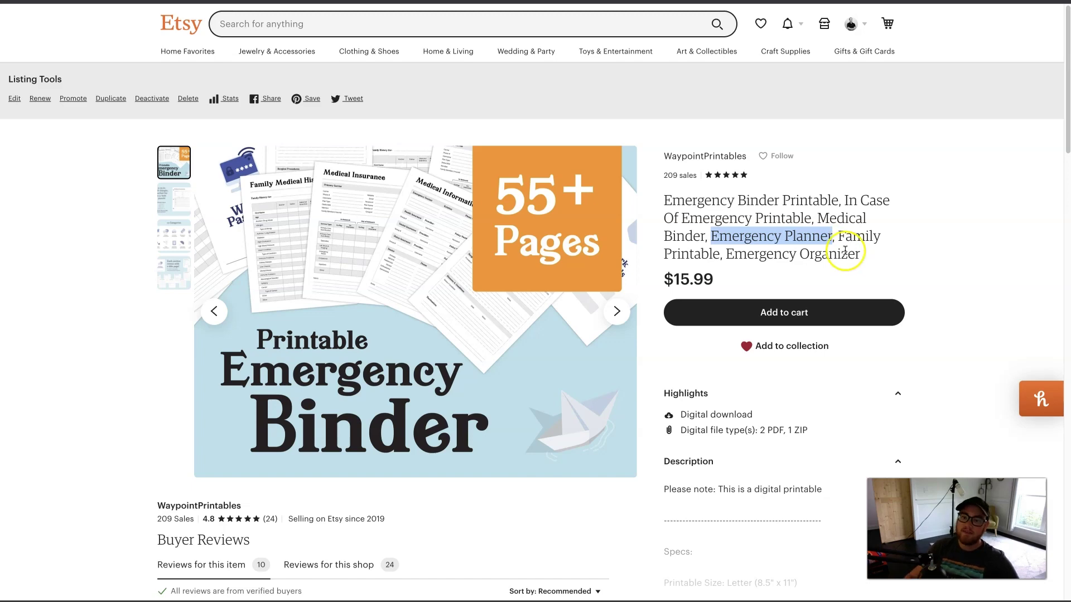
{"action": "left_click_drag", "start_coordinate": [667, 206], "coordinate": [716, 213]}
{"action": "left_click", "coordinate": [727, 222]}
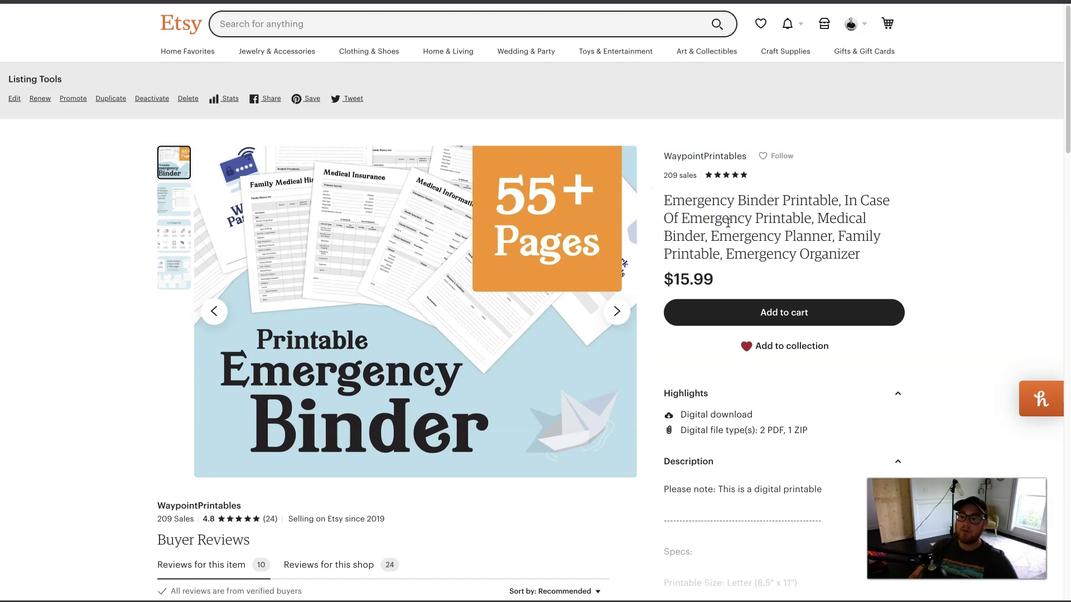
{"action": "left_click", "coordinate": [988, 213]}
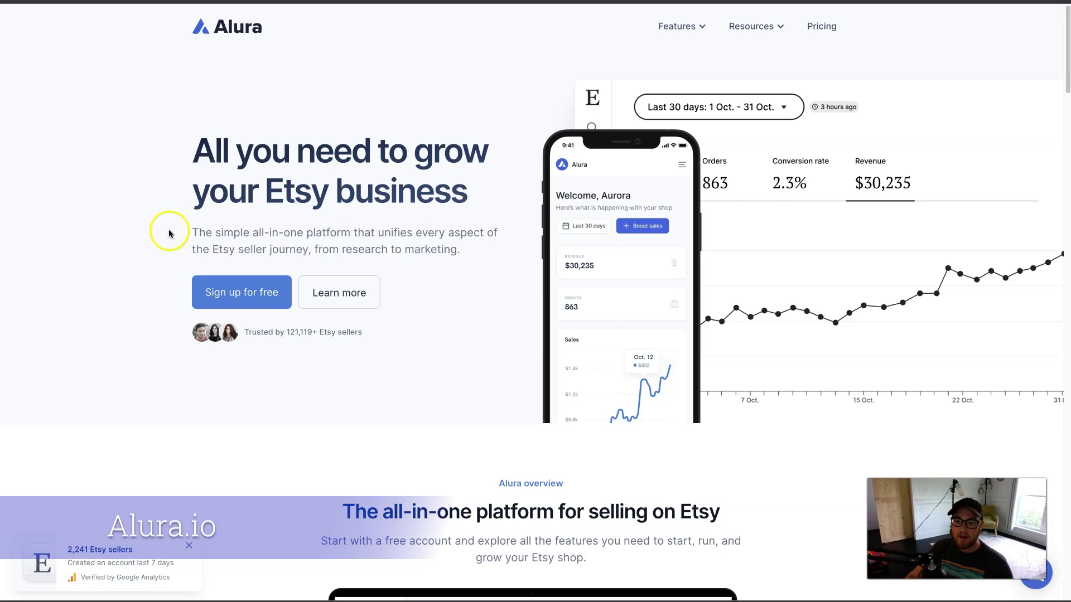
- Scroll down Alura's homepage to its sales dashboard preview
{"action": "scroll", "coordinate": [170, 237], "scroll_direction": "down", "scroll_amount": 1}
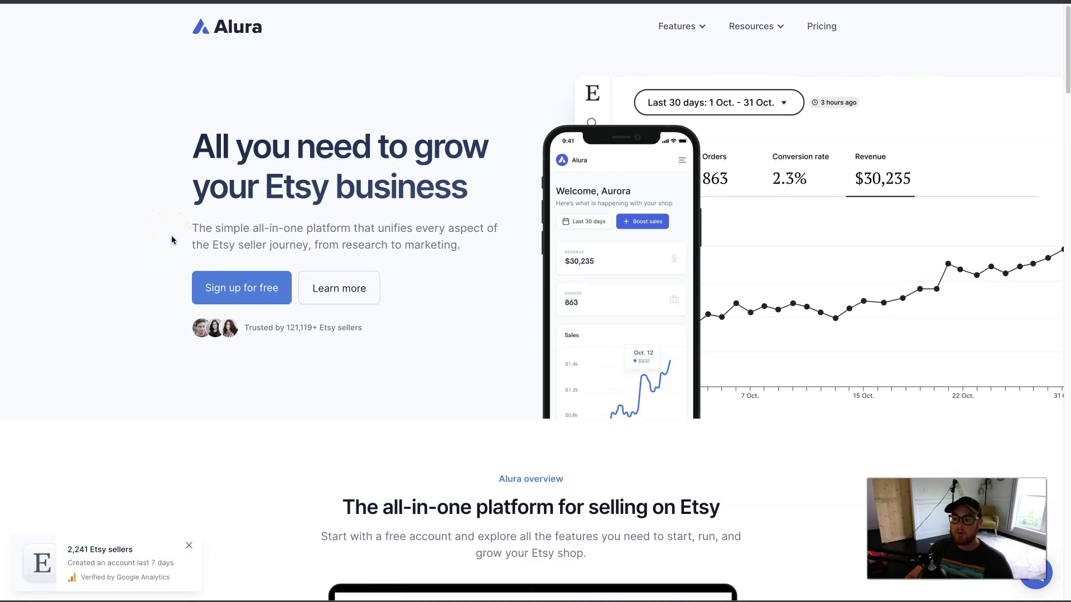
{"action": "scroll", "coordinate": [172, 240], "scroll_direction": "down", "scroll_amount": 5}
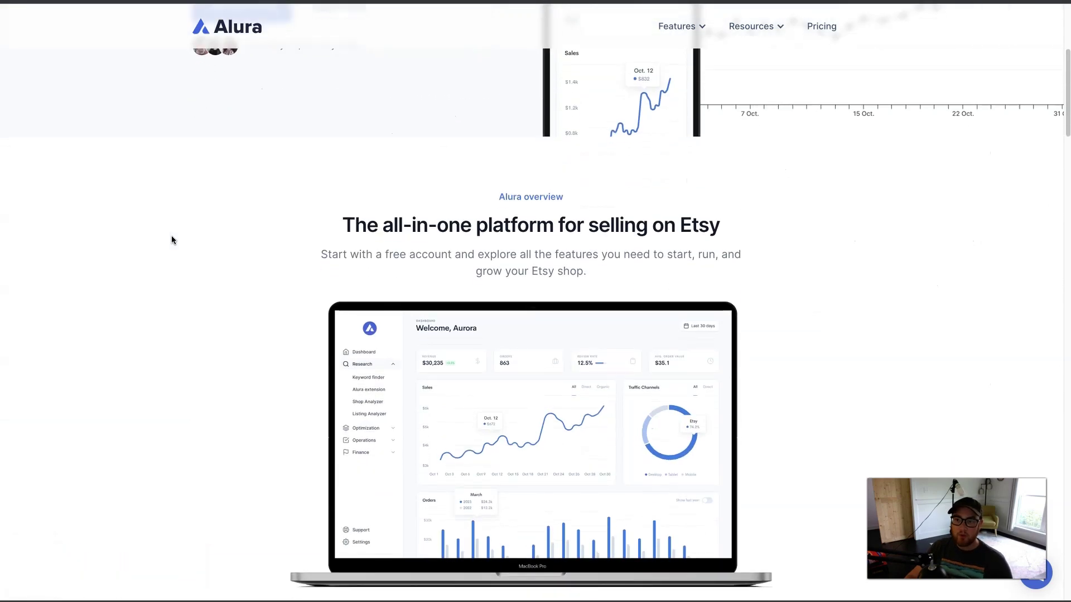
{"action": "scroll", "coordinate": [252, 222], "scroll_direction": "down", "scroll_amount": 1}
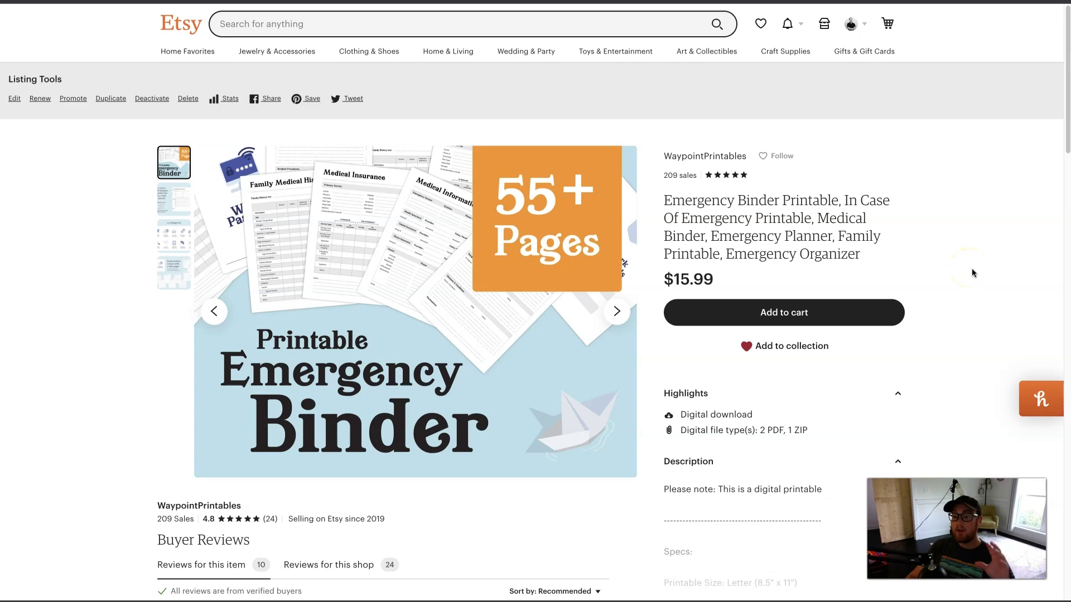
- Return to the Etsy home page via the logo and place the cursor in the search bar
{"action": "left_click", "coordinate": [177, 25]}
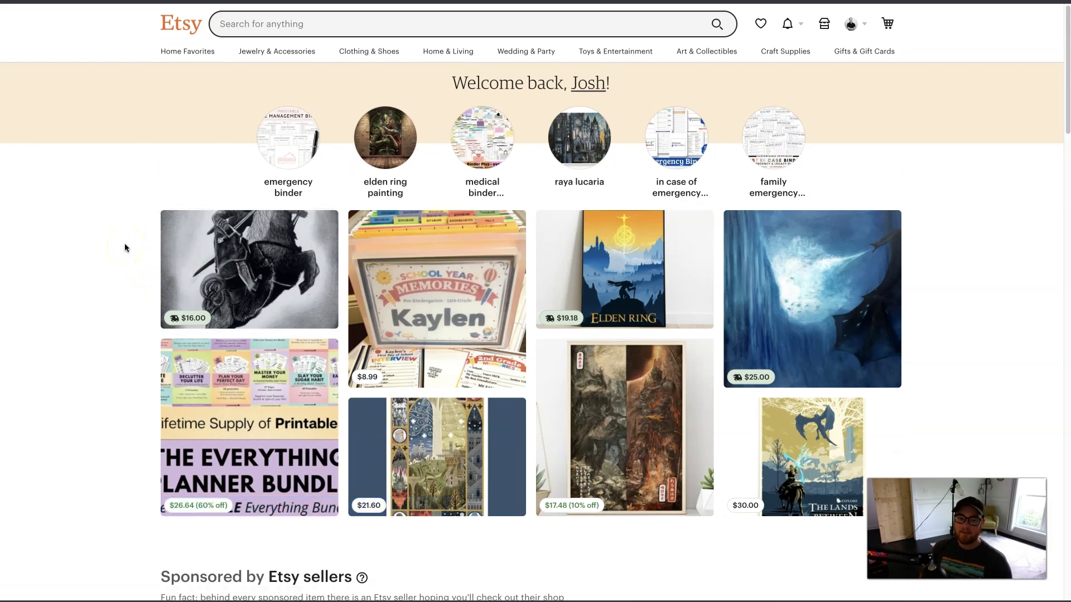
{"action": "scroll", "coordinate": [137, 282], "scroll_direction": "down", "scroll_amount": 1}
{"action": "scroll", "coordinate": [165, 248], "scroll_direction": "up", "scroll_amount": 1}
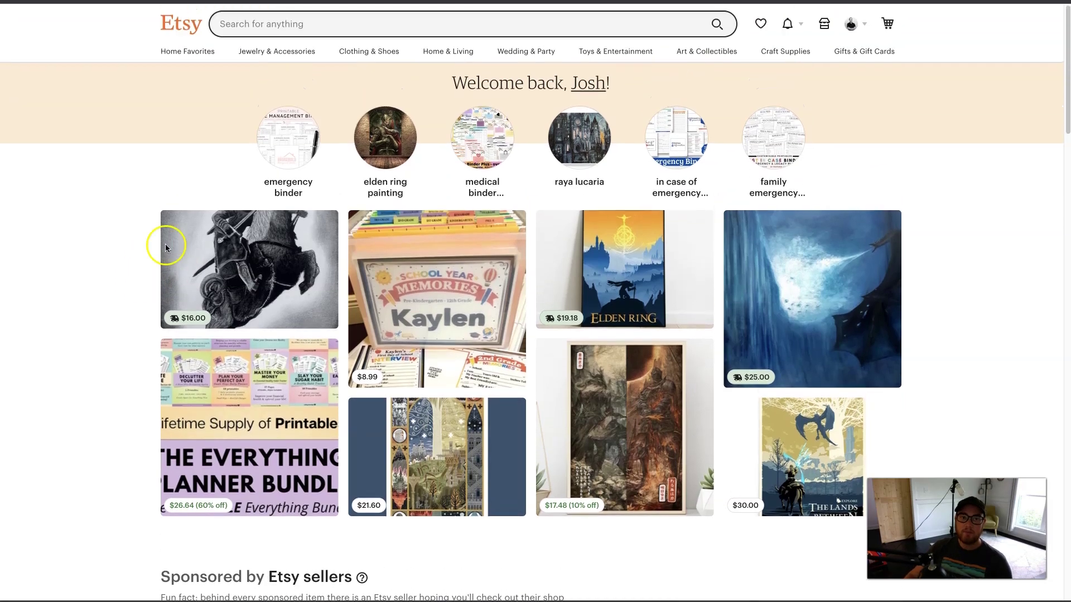
{"action": "left_click", "coordinate": [268, 26]}
- Search Etsy for 'emergency binder printable' and scroll through the 2,704 results
{"action": "type", "text": "emergency binder pr"}
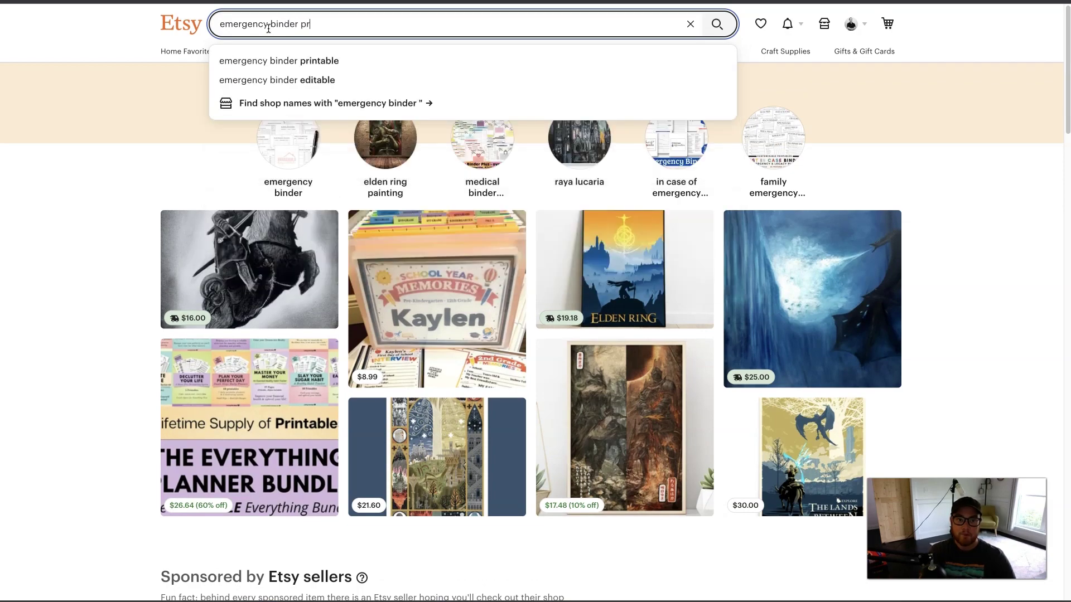
{"action": "type", "text": "intable"}
{"action": "key", "text": "Return"}
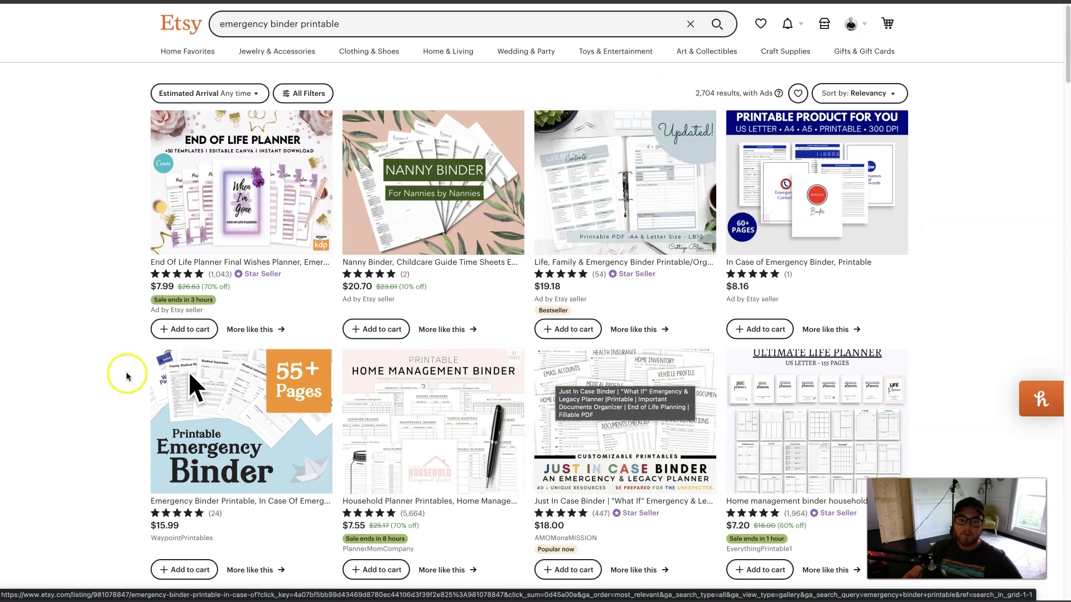
{"action": "scroll", "coordinate": [97, 365], "scroll_direction": "down", "scroll_amount": 1}
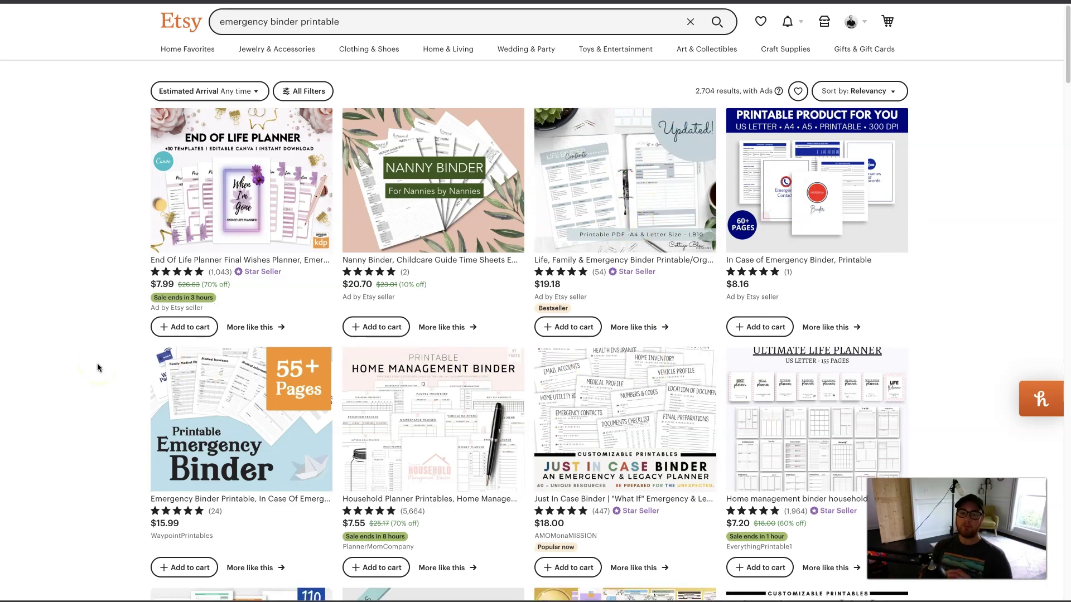